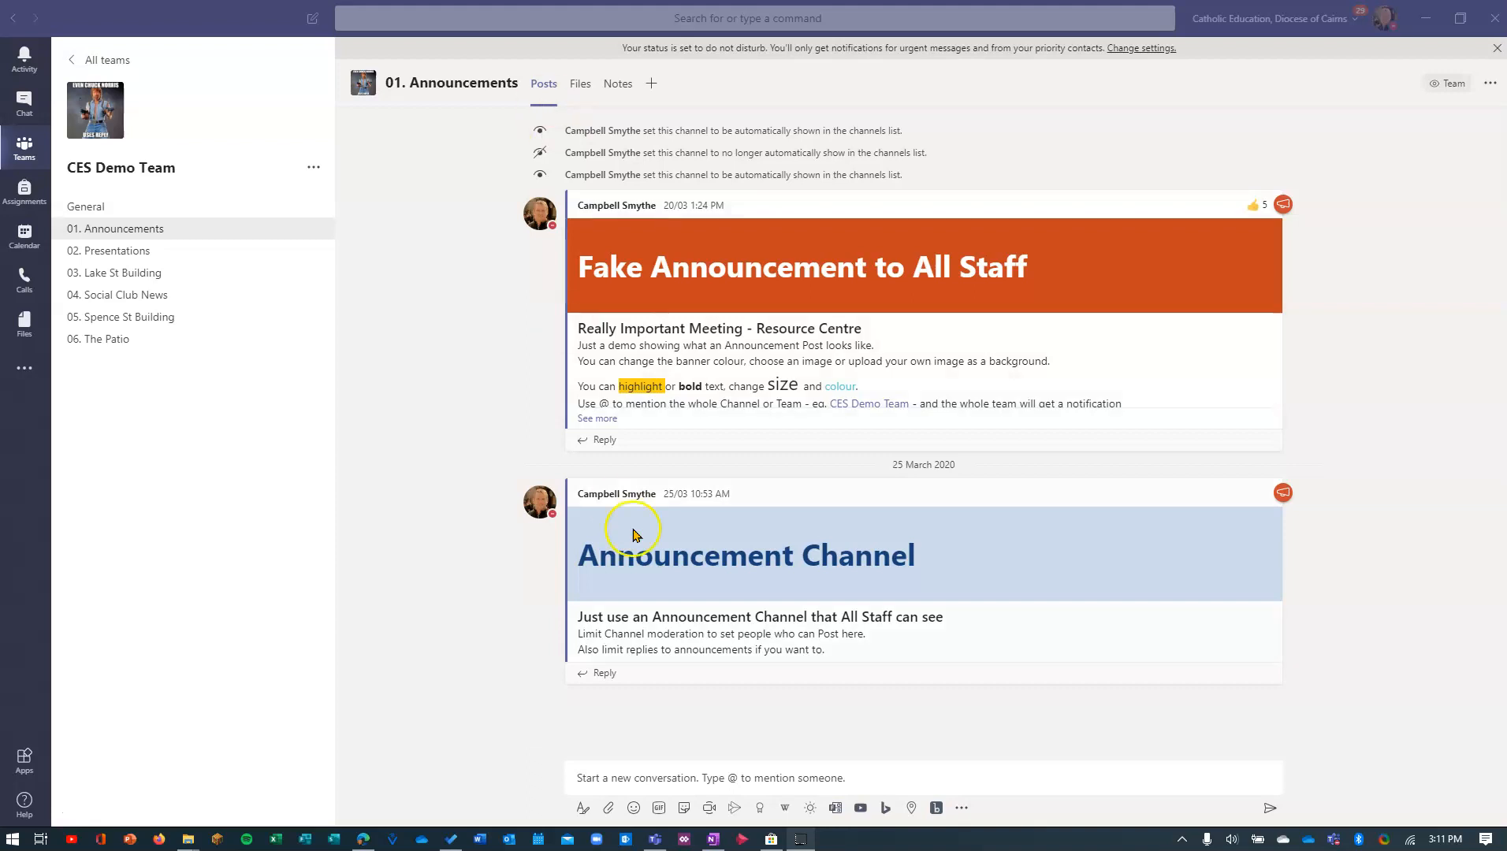
Post the message "Hi folks this is an Example Post" as a new conversation in the 01. Announcements channel
left_click(594, 780)
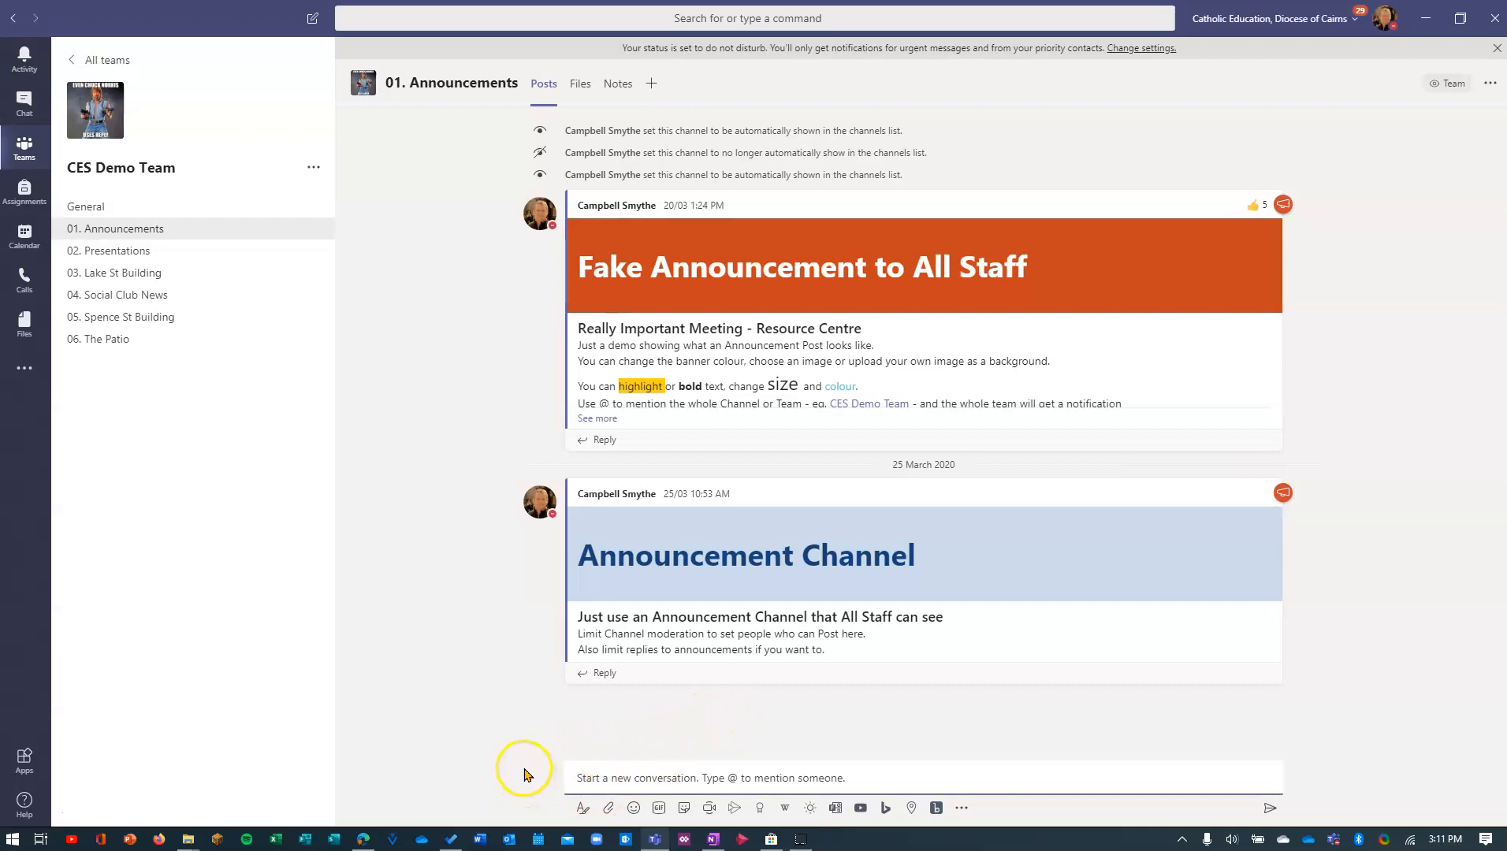
type("H")
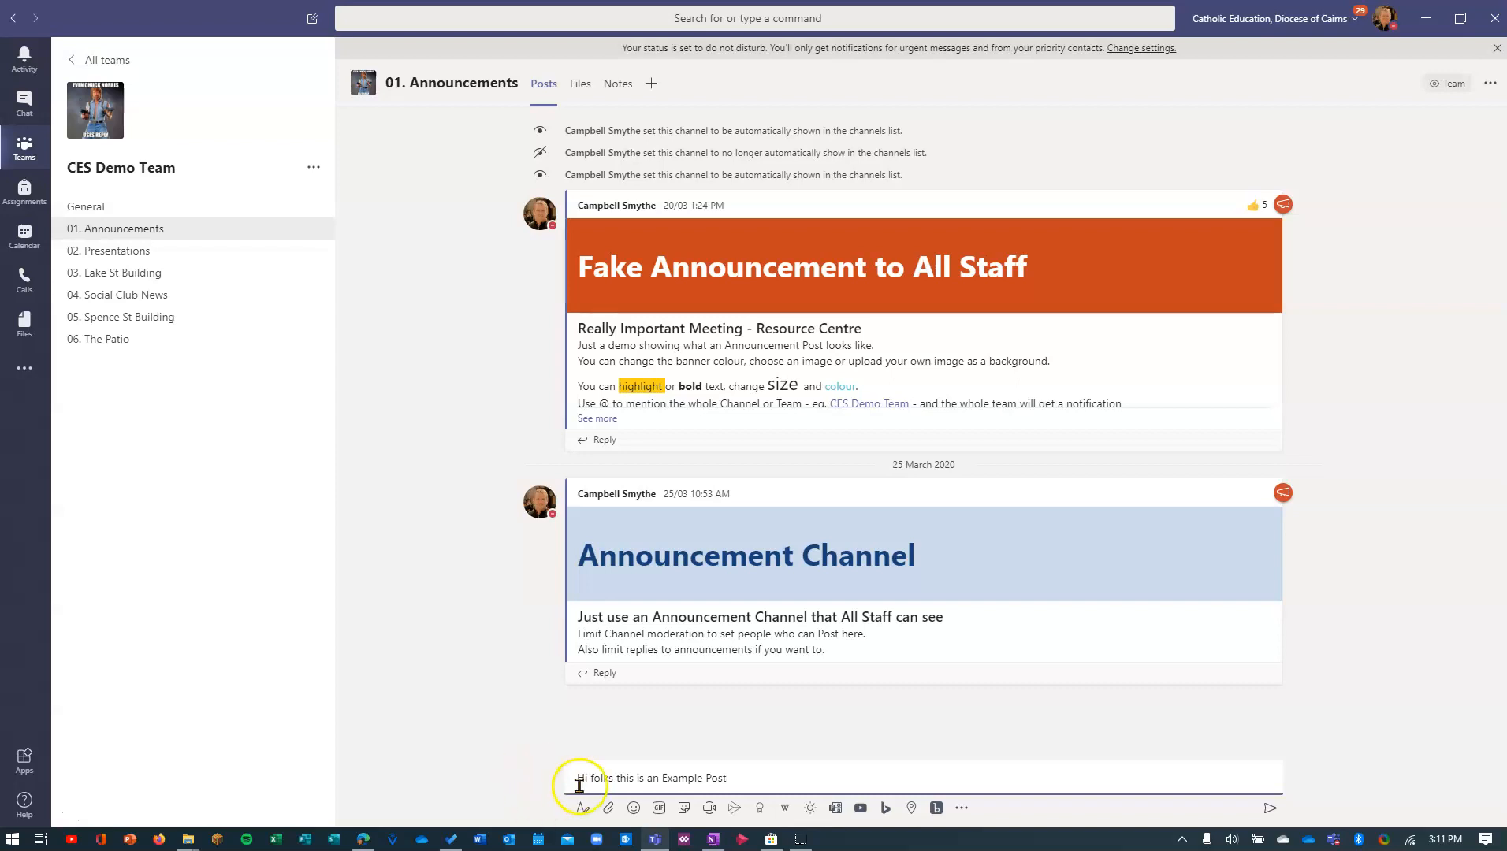
left_click(1269, 808)
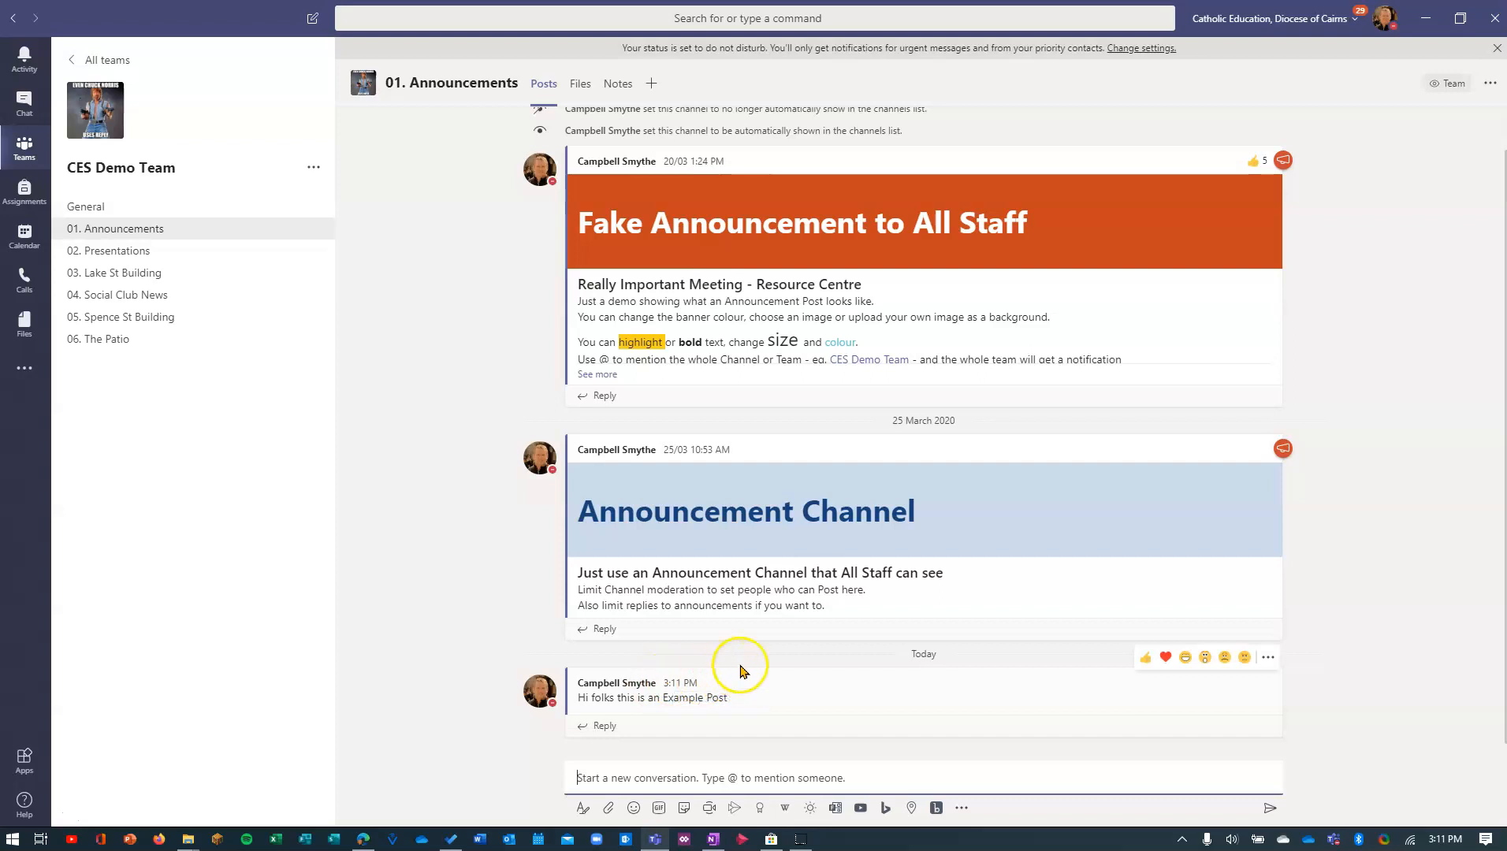
left_click(1397, 648)
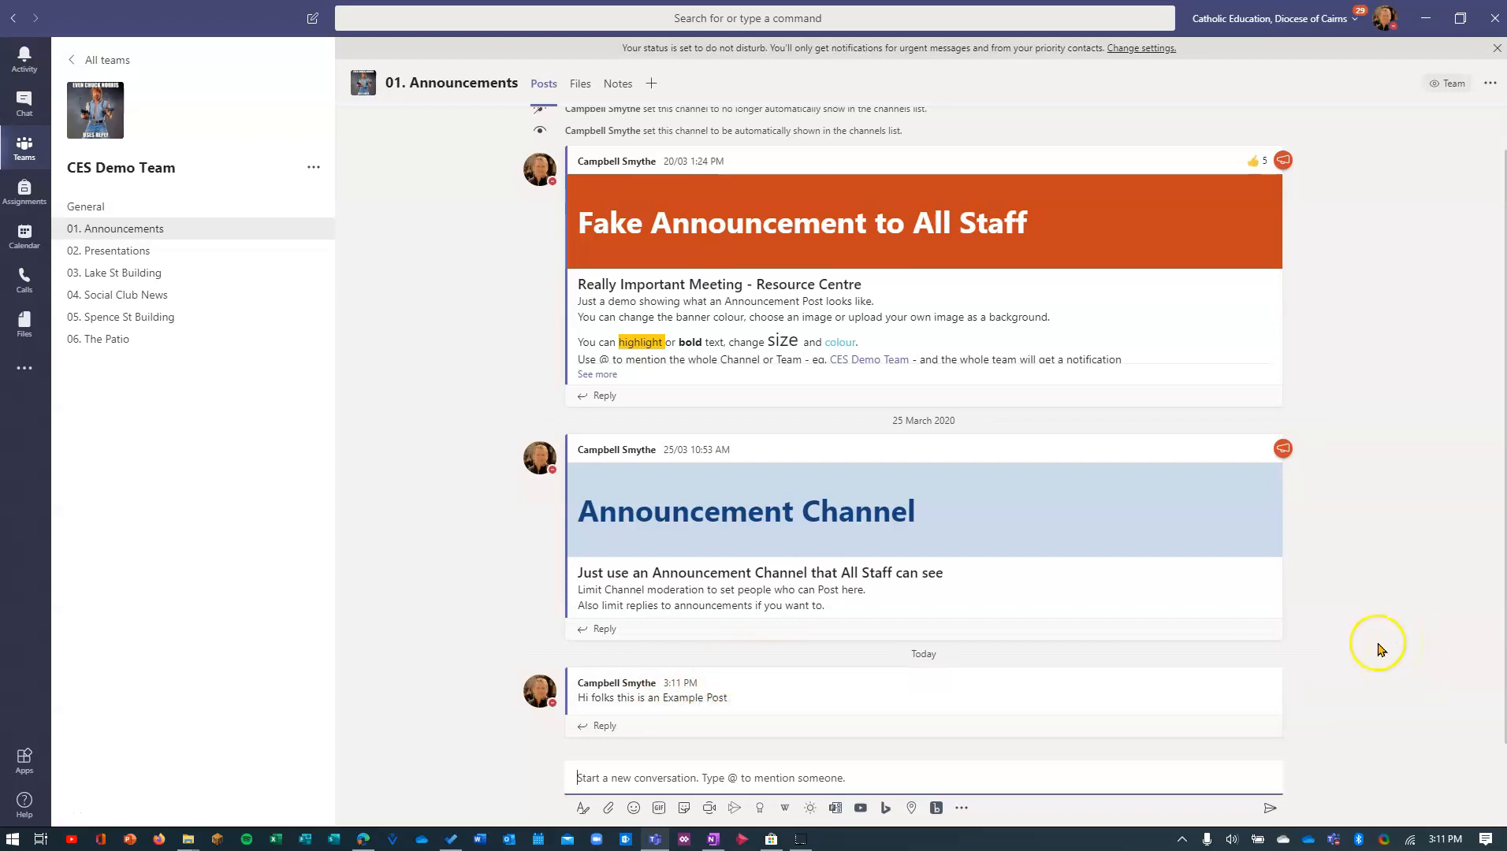
Reply to the example post with a short thank-you message calling it very helpful, and add a second reply reading "Again"
left_click(605, 727)
left_click(603, 698)
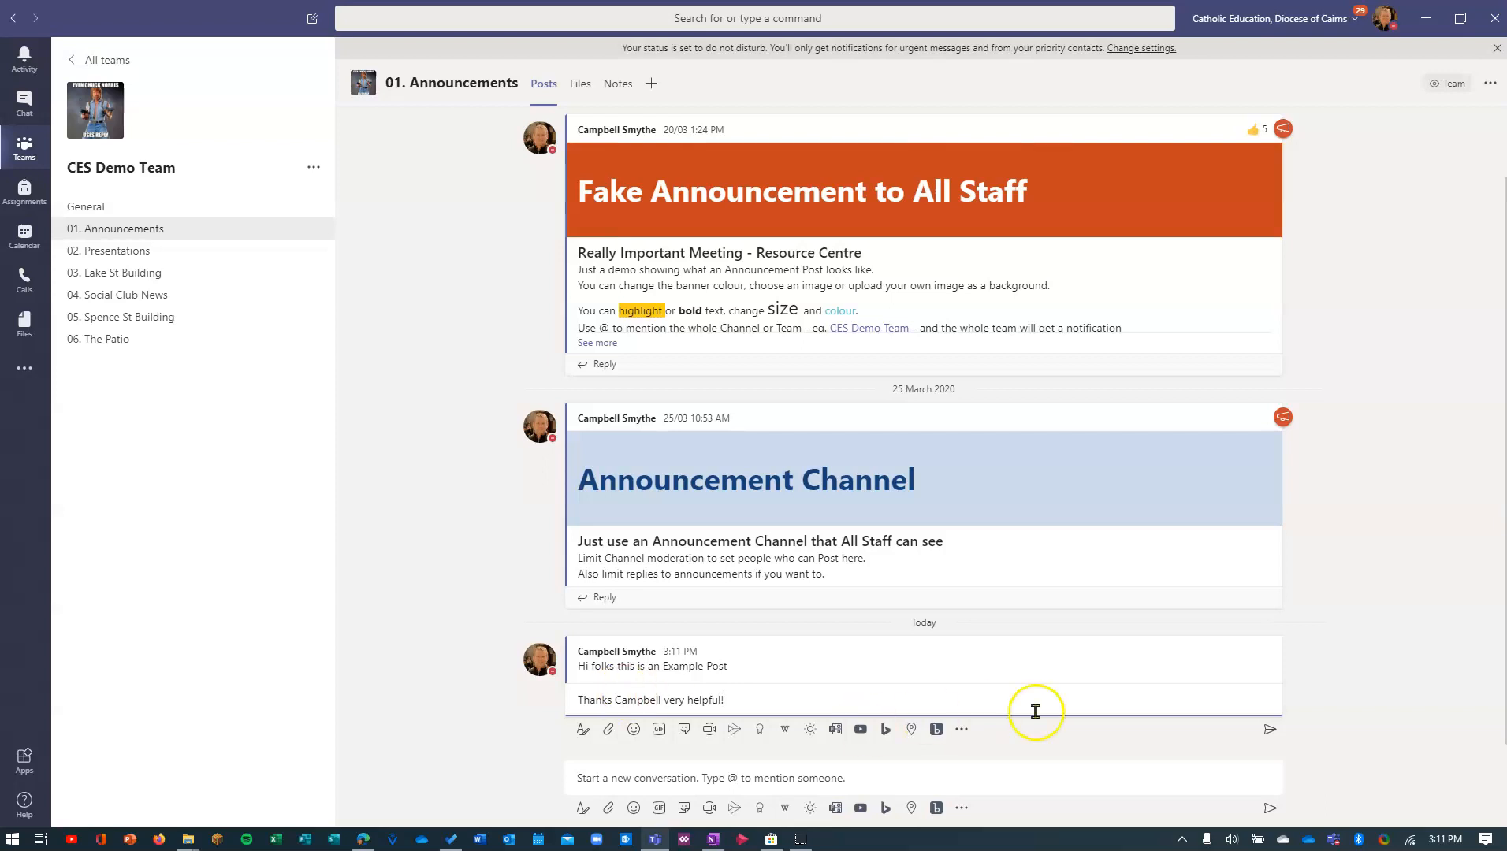
left_click(1270, 730)
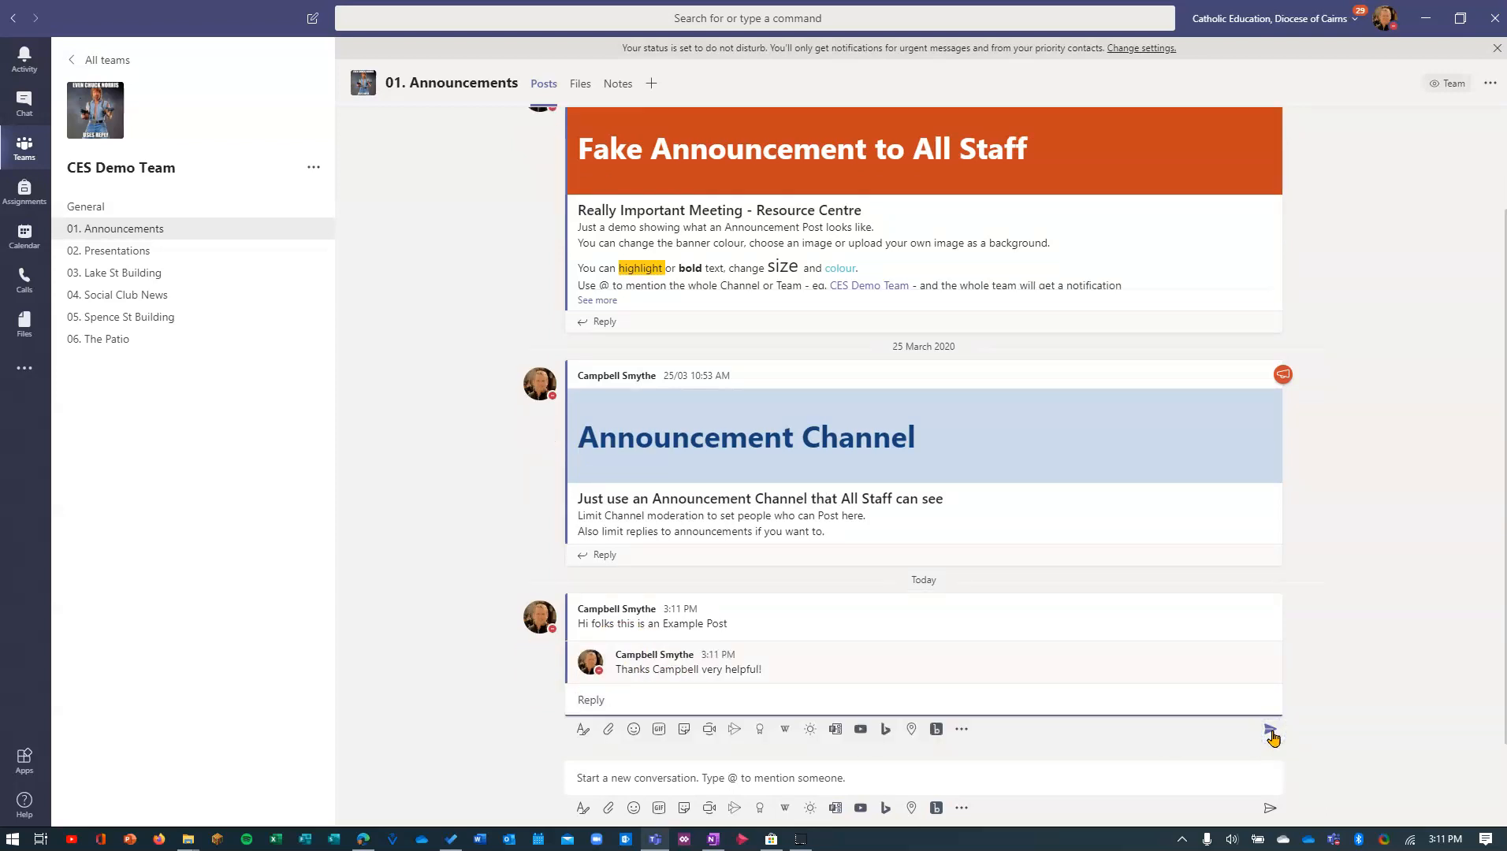
left_click(610, 697)
key("Return")
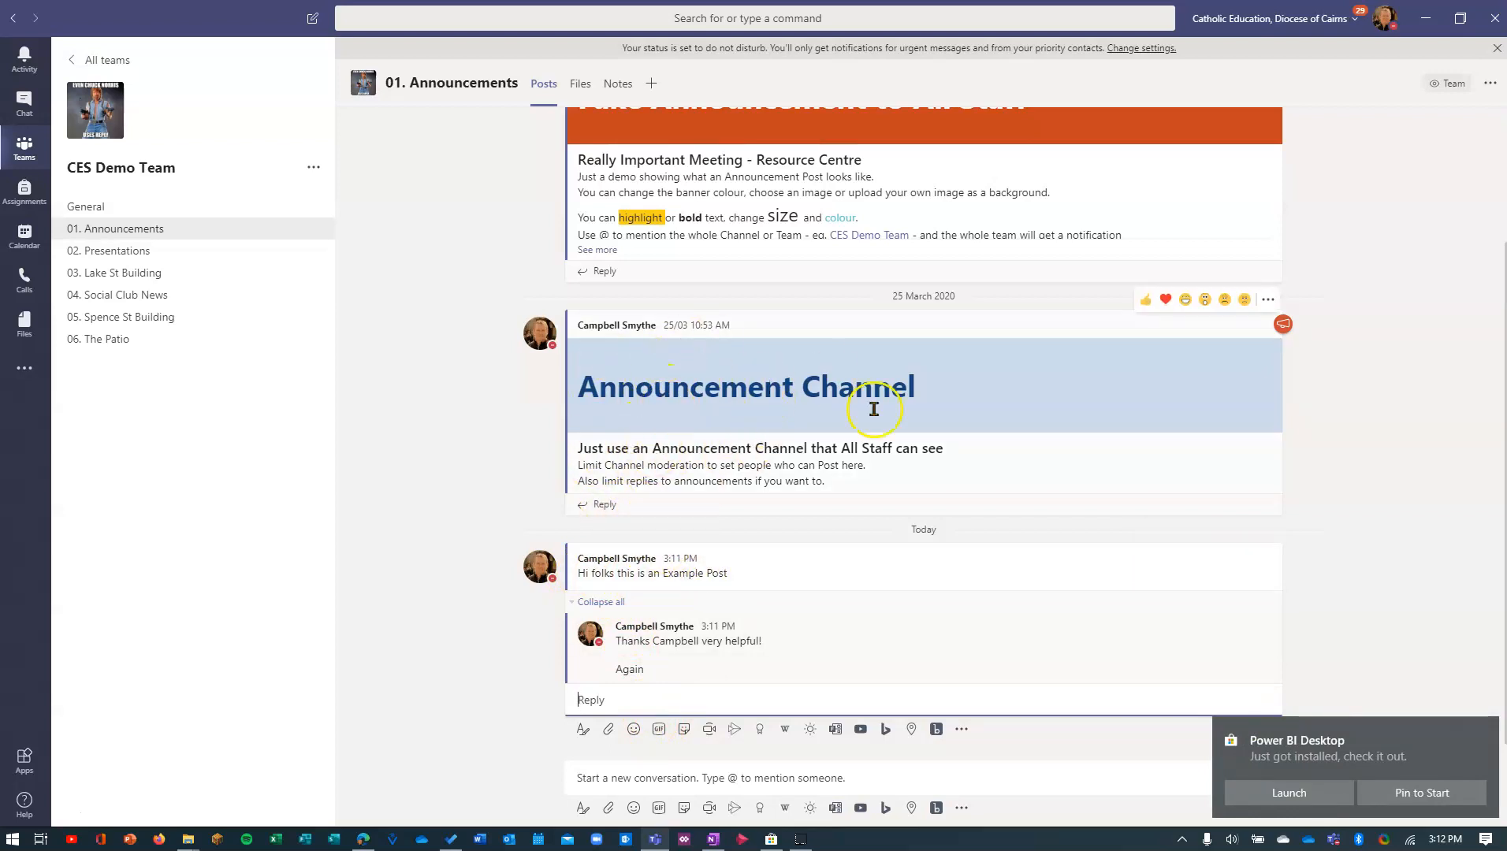
Compose a formatted new conversation with the subject "Here is a Post with a Subject Line" and the body "Random Text coming here in the post"
scroll(829, 471, "up", 1)
scroll(828, 471, "up", 2)
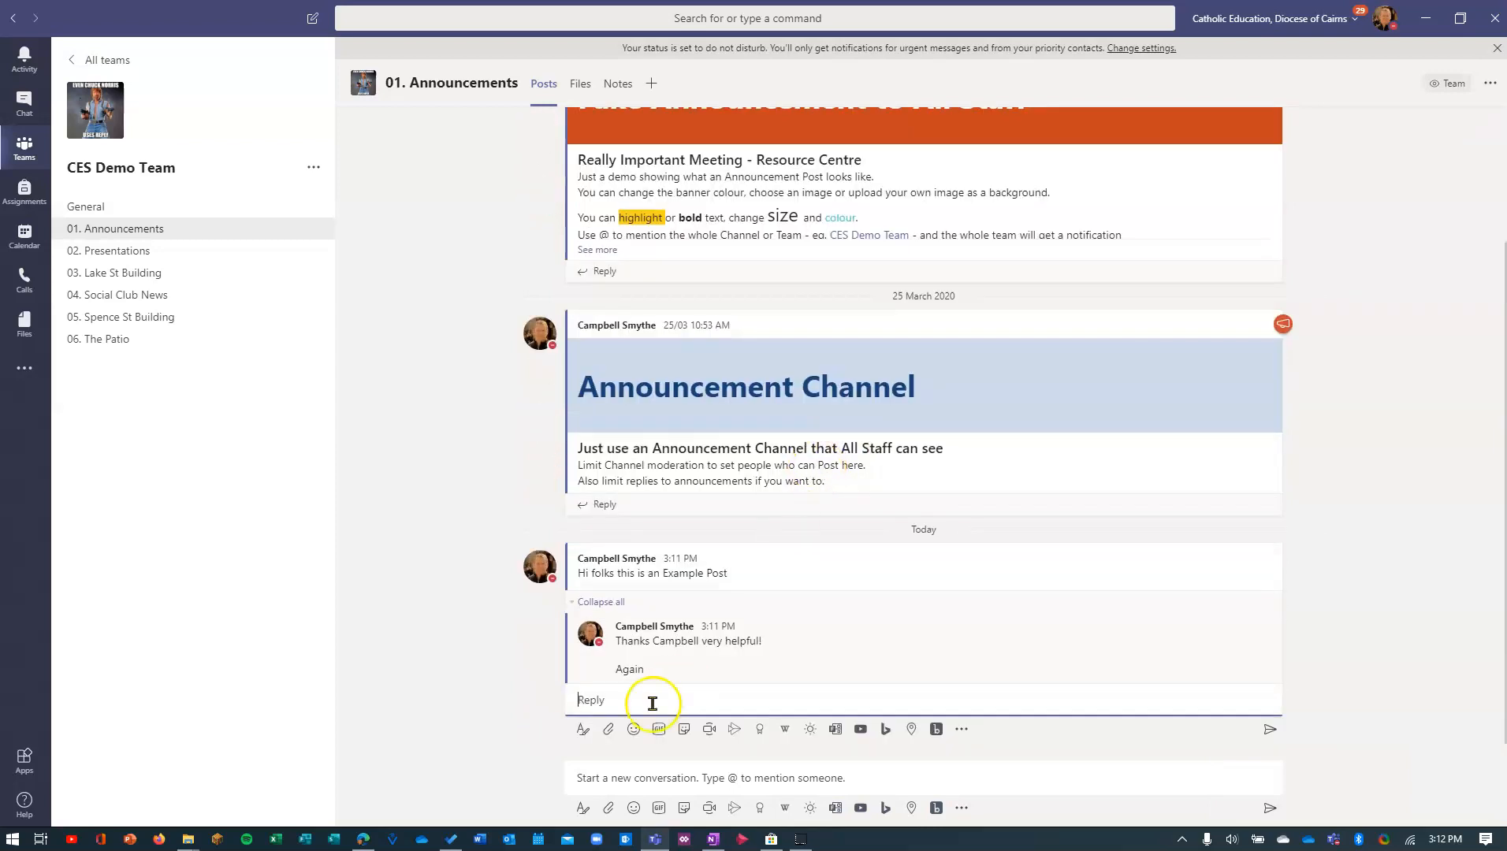
left_click(583, 810)
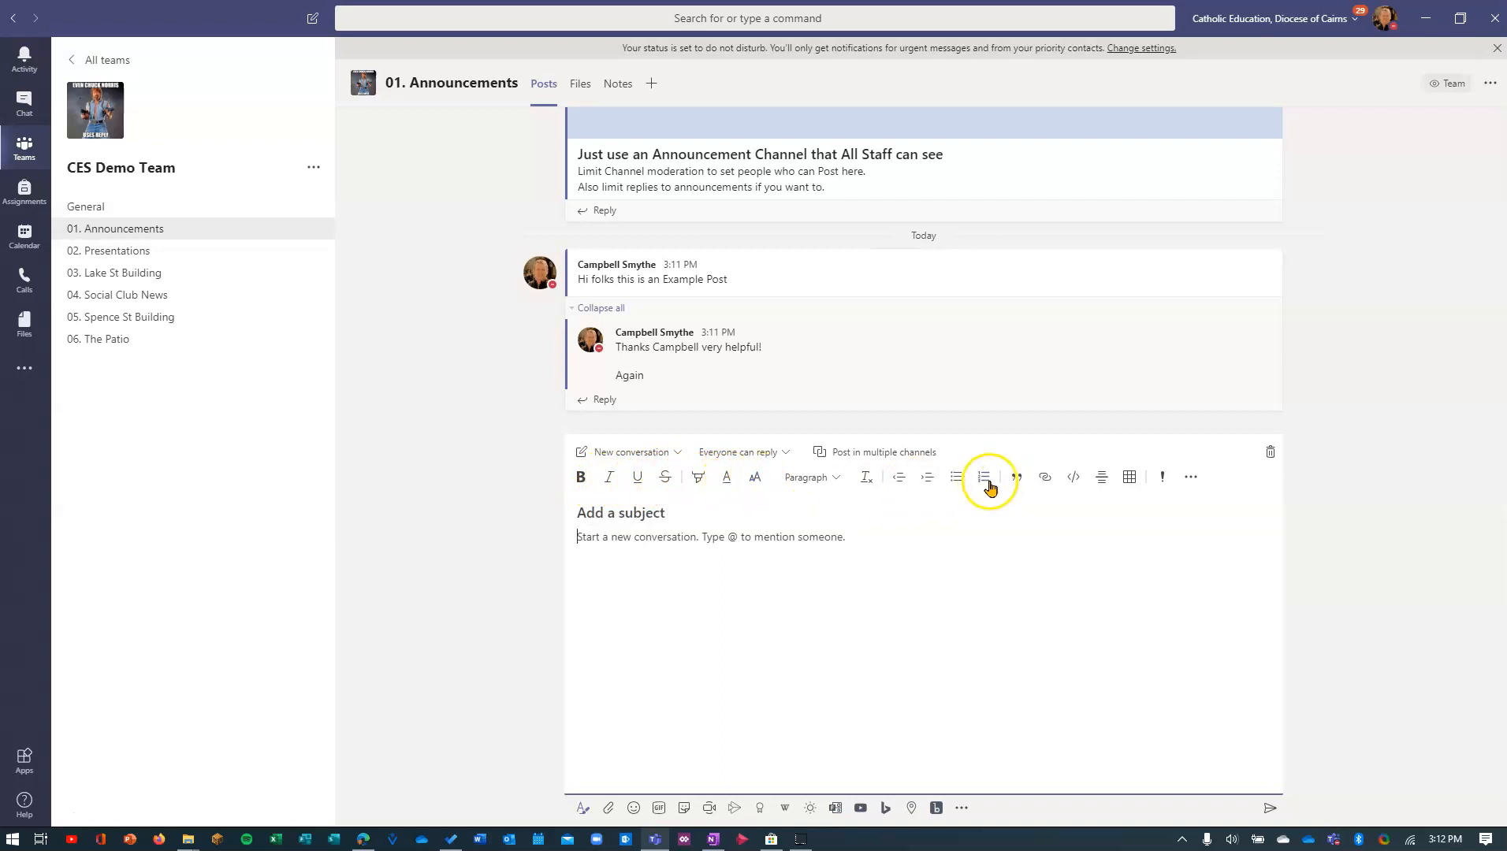
left_click(580, 515)
type("Here is a Post with a S")
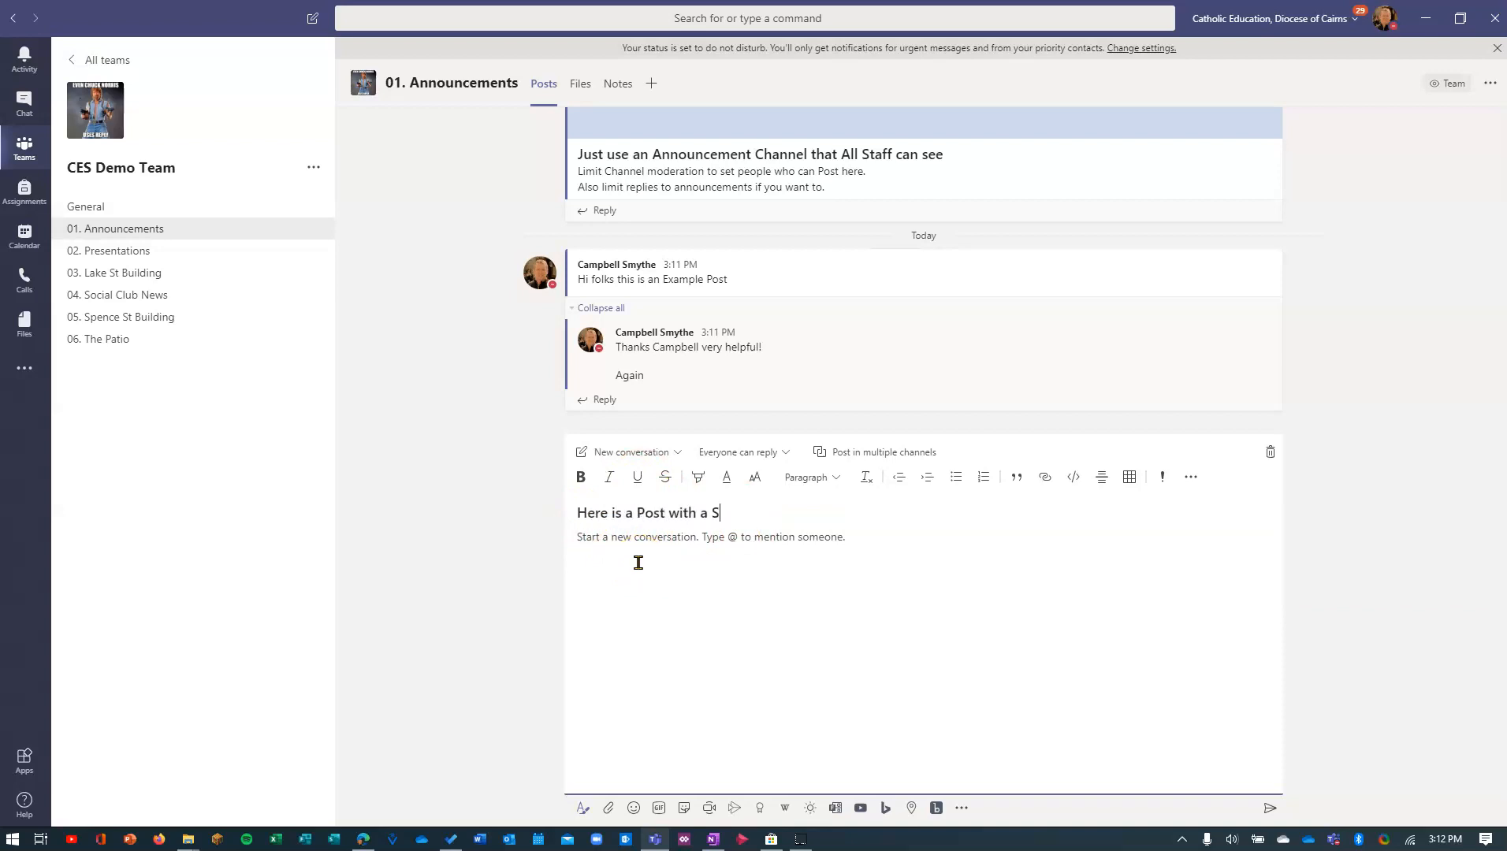
type("ect Line")
left_click(616, 549)
type("Ra")
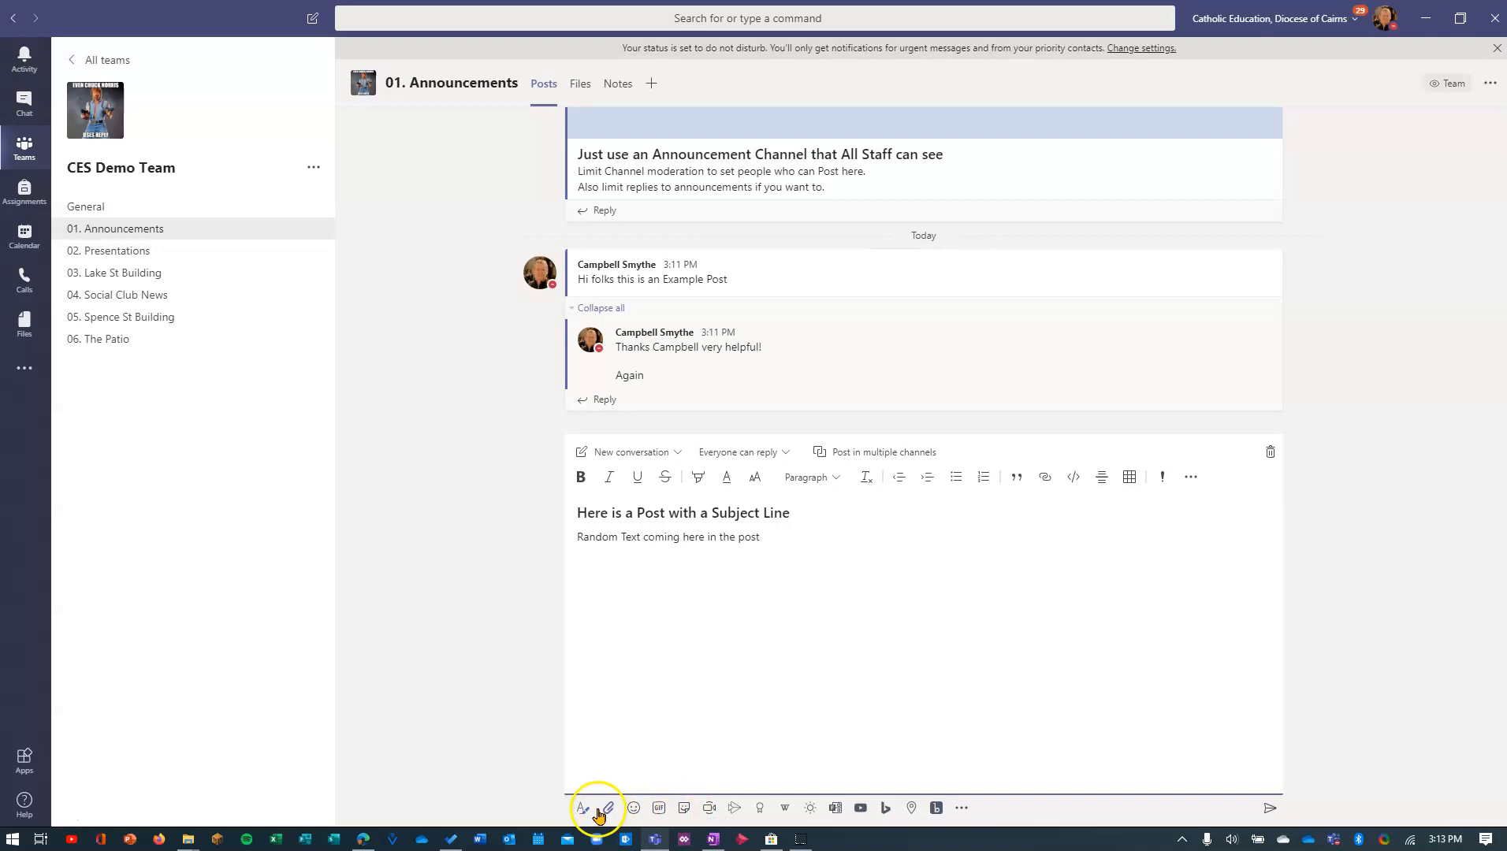
Search the GIFs for "repeat" and insert the one of the dog in front of the mirror below the body text
left_click(658, 808)
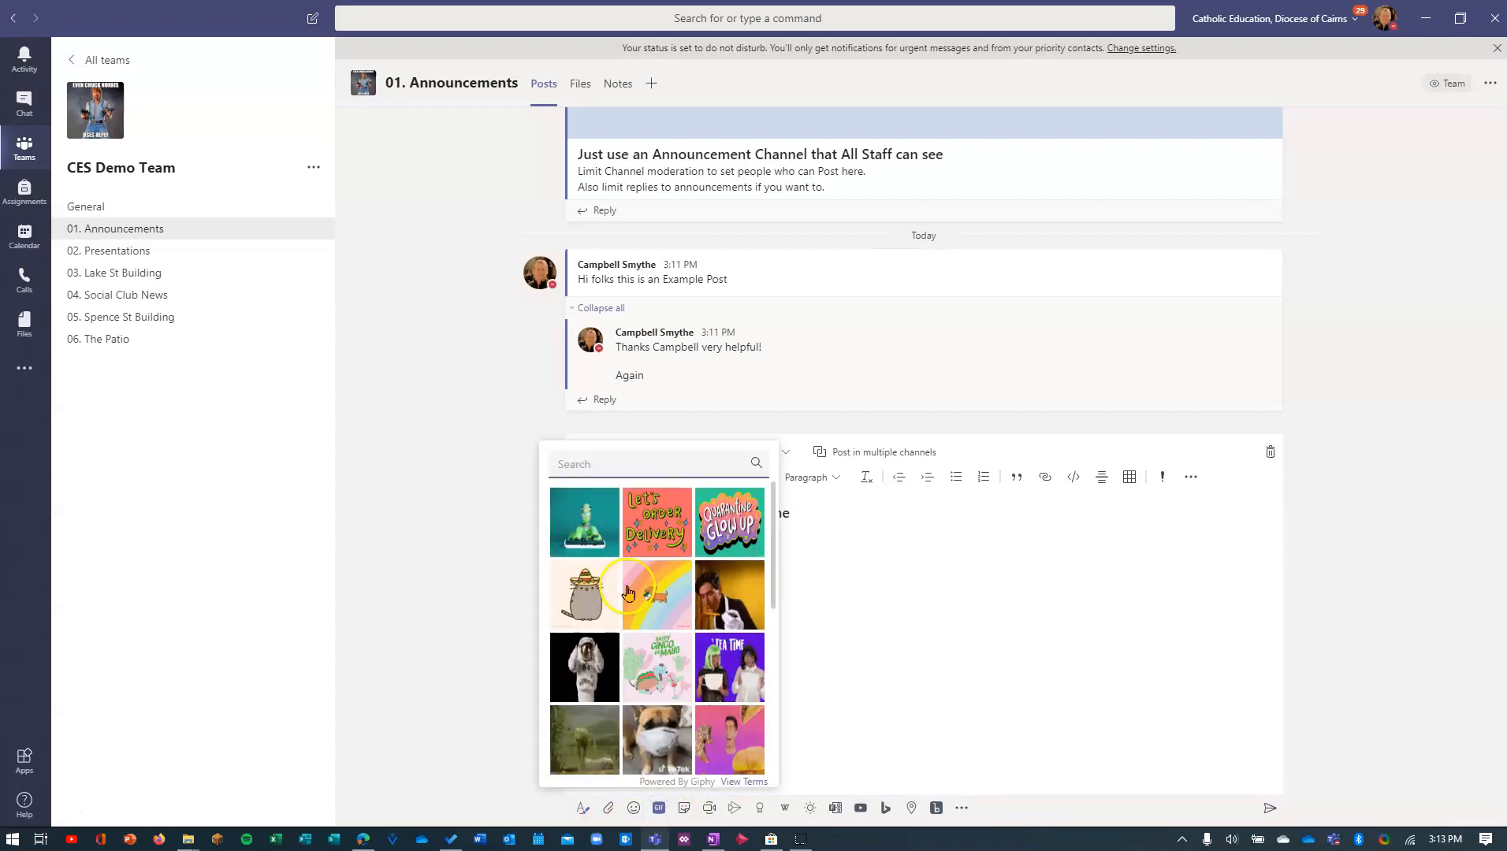
type("repeat")
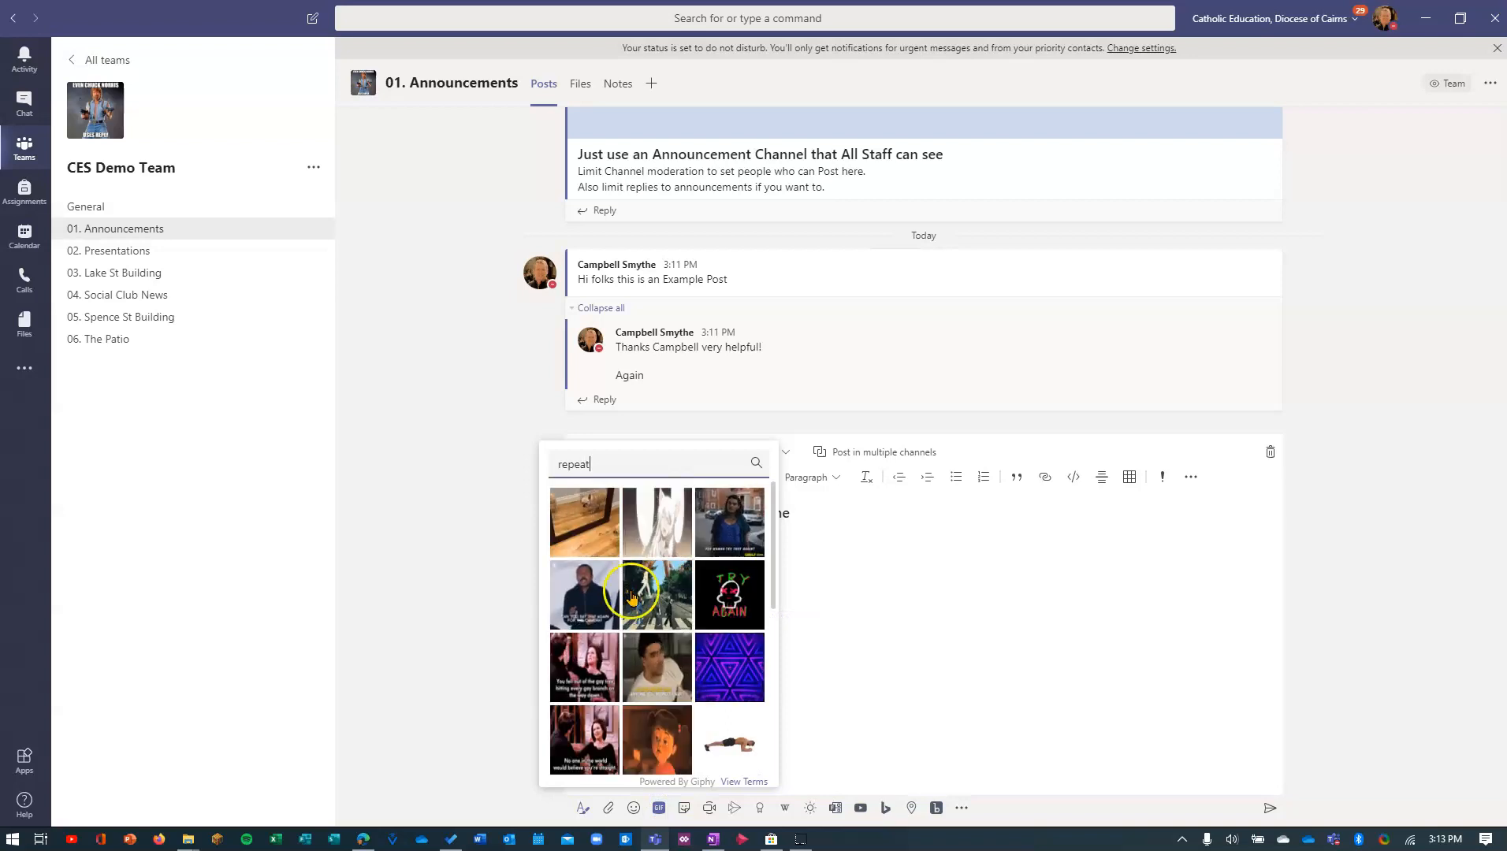
left_click(582, 518)
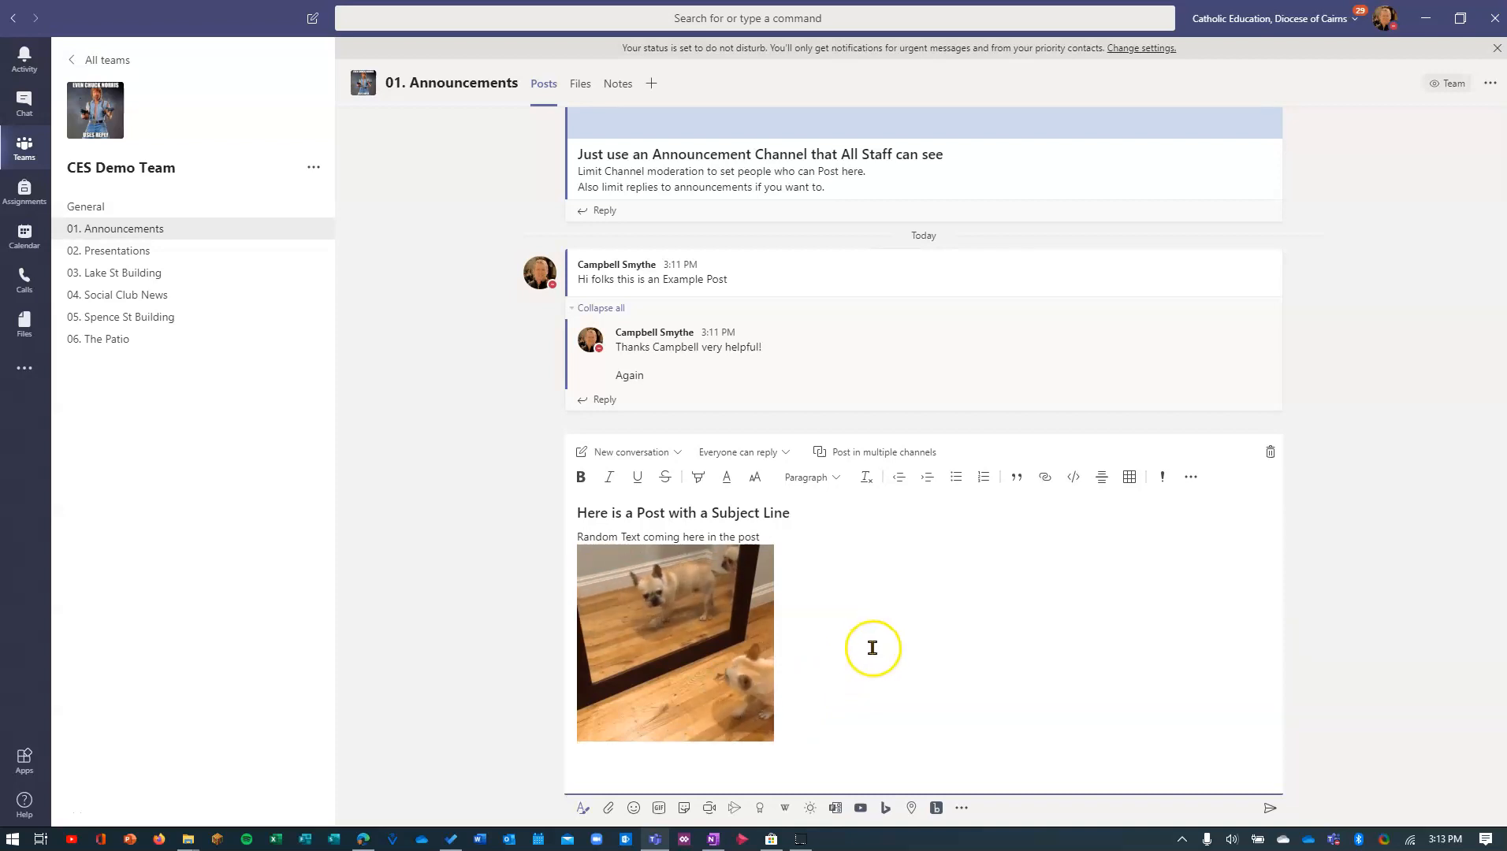
Turn the draft into an announcement with the headline "Announcement Example" and a dark maroon banner
left_click(677, 453)
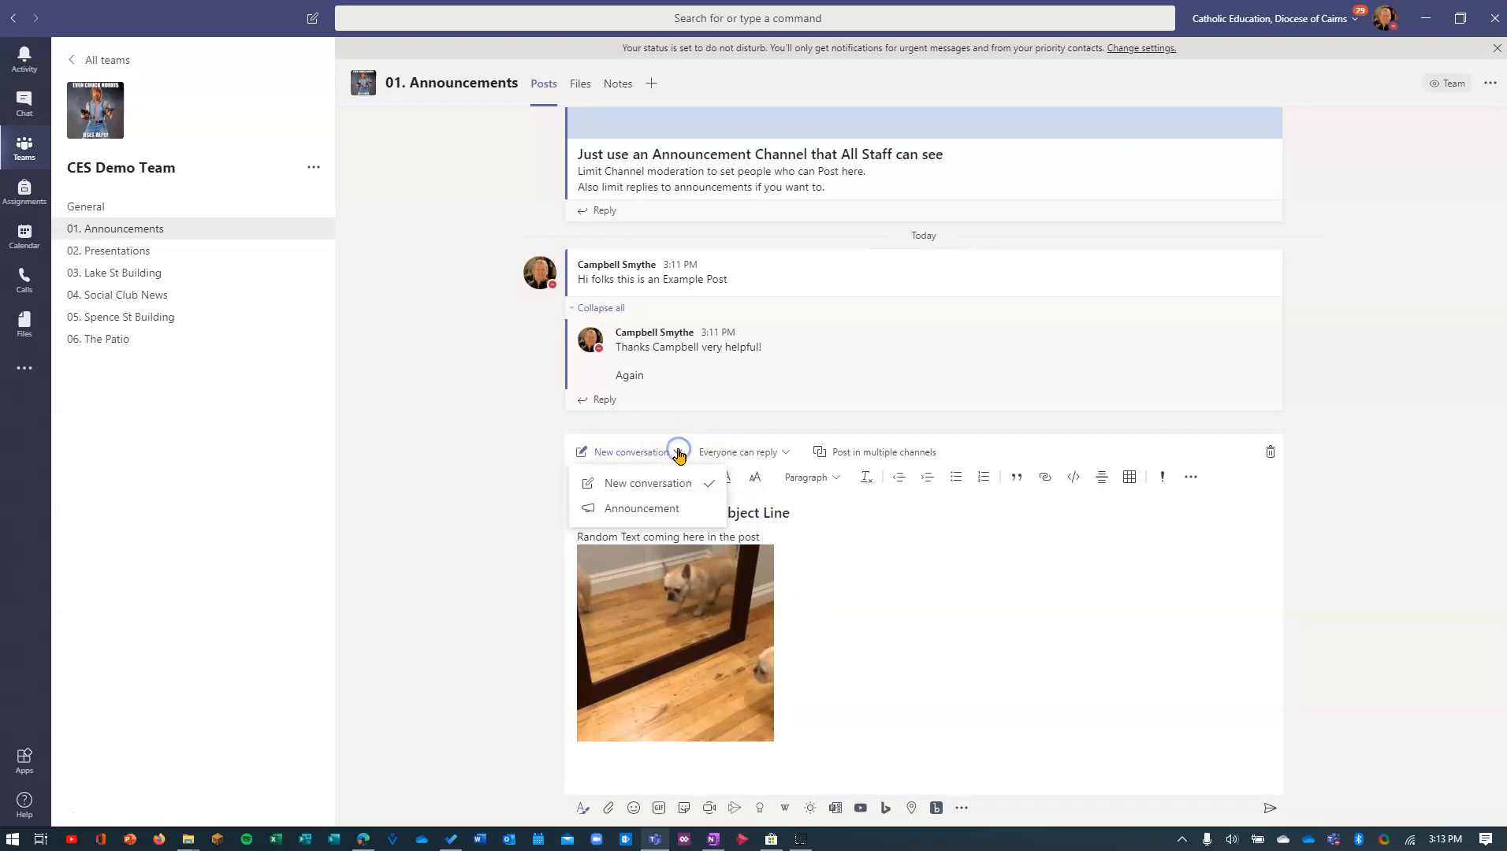
left_click(668, 508)
type("P")
key("BackSpace")
type("Announcement ")
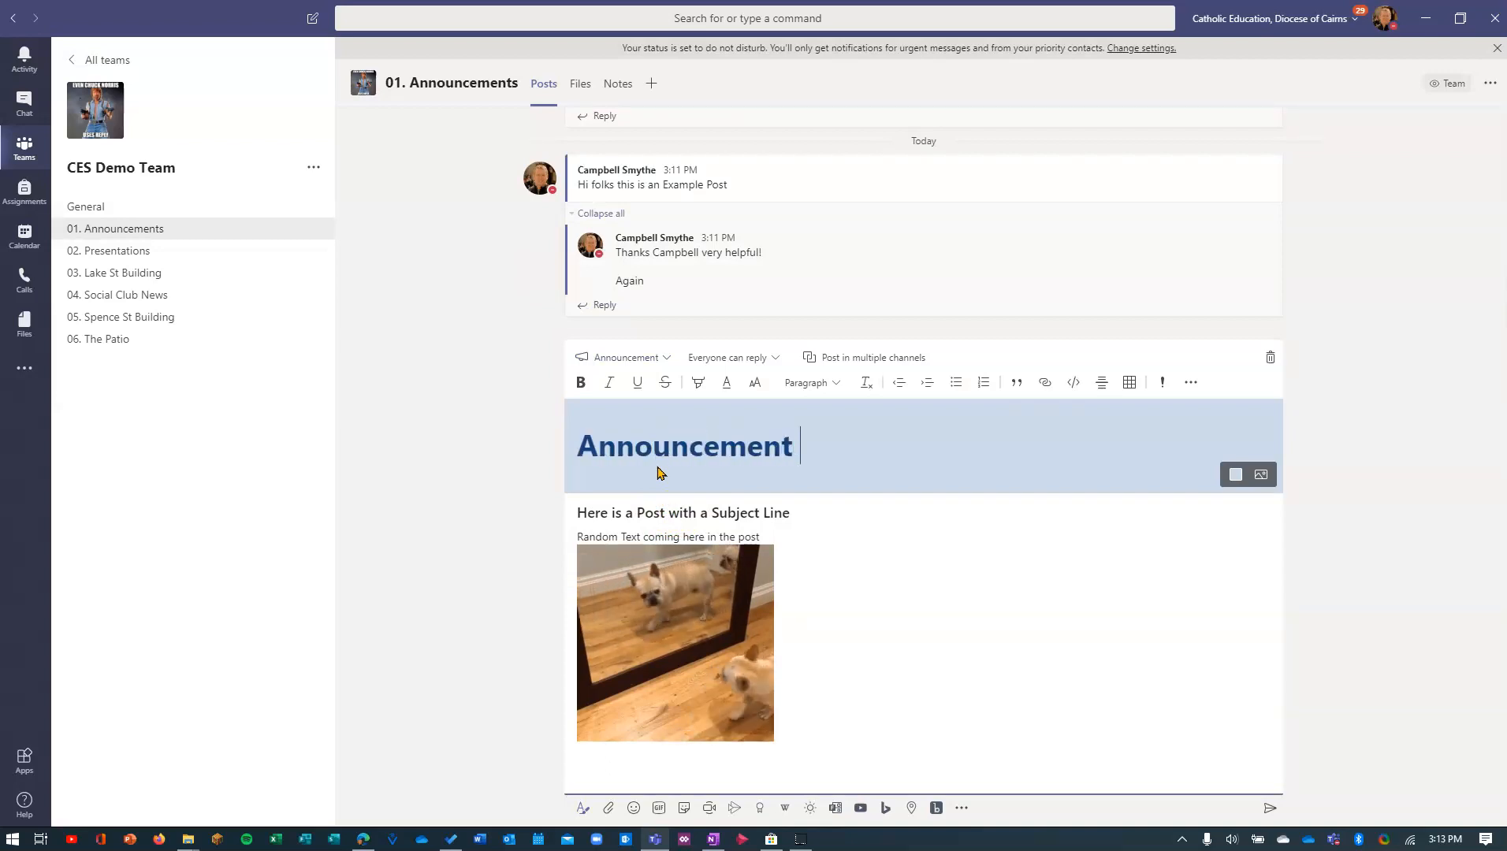
type("Example")
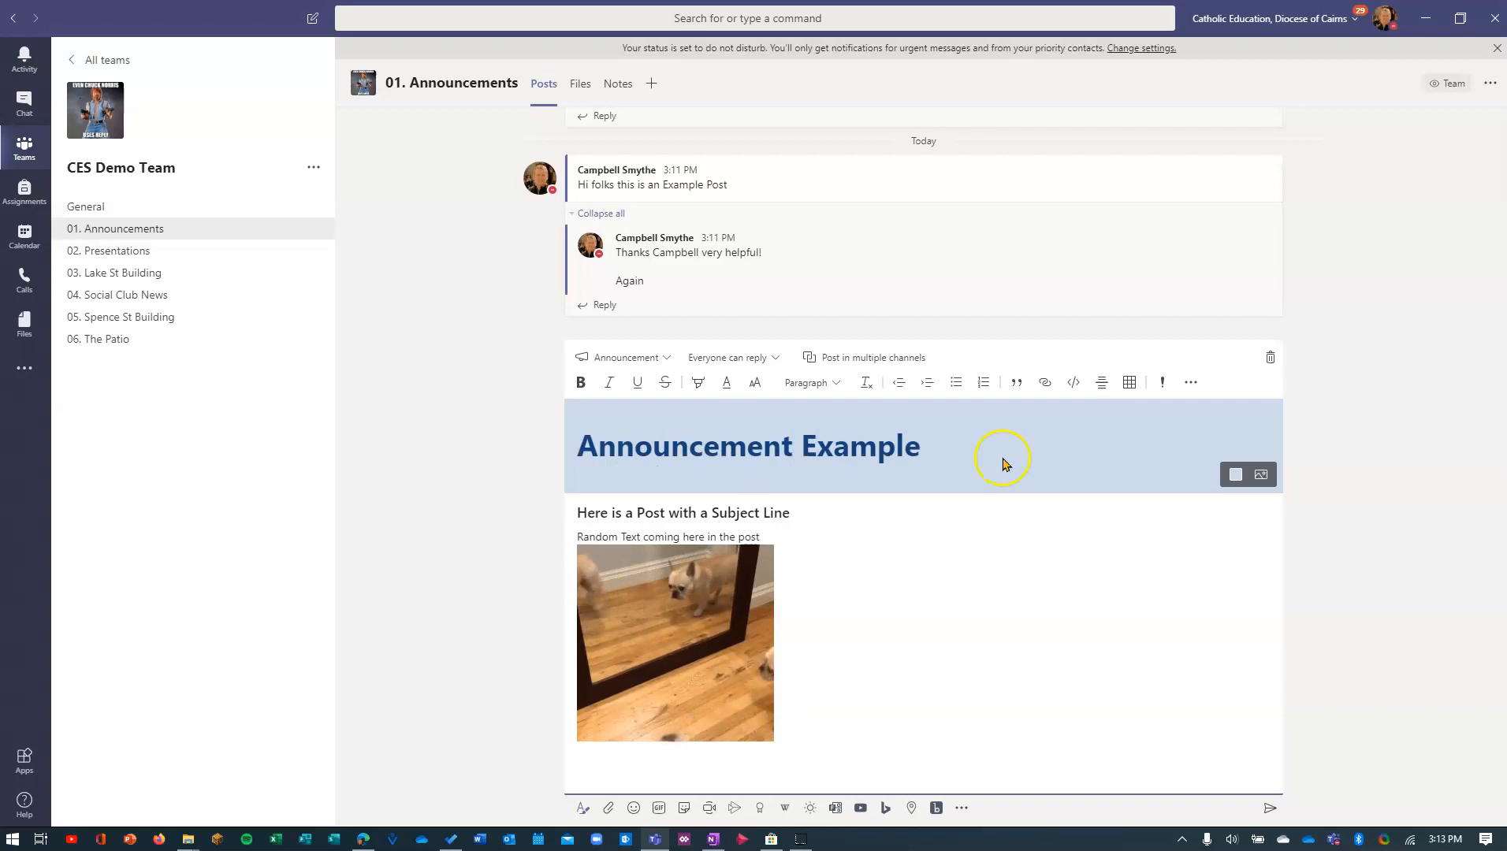
left_click(1235, 477)
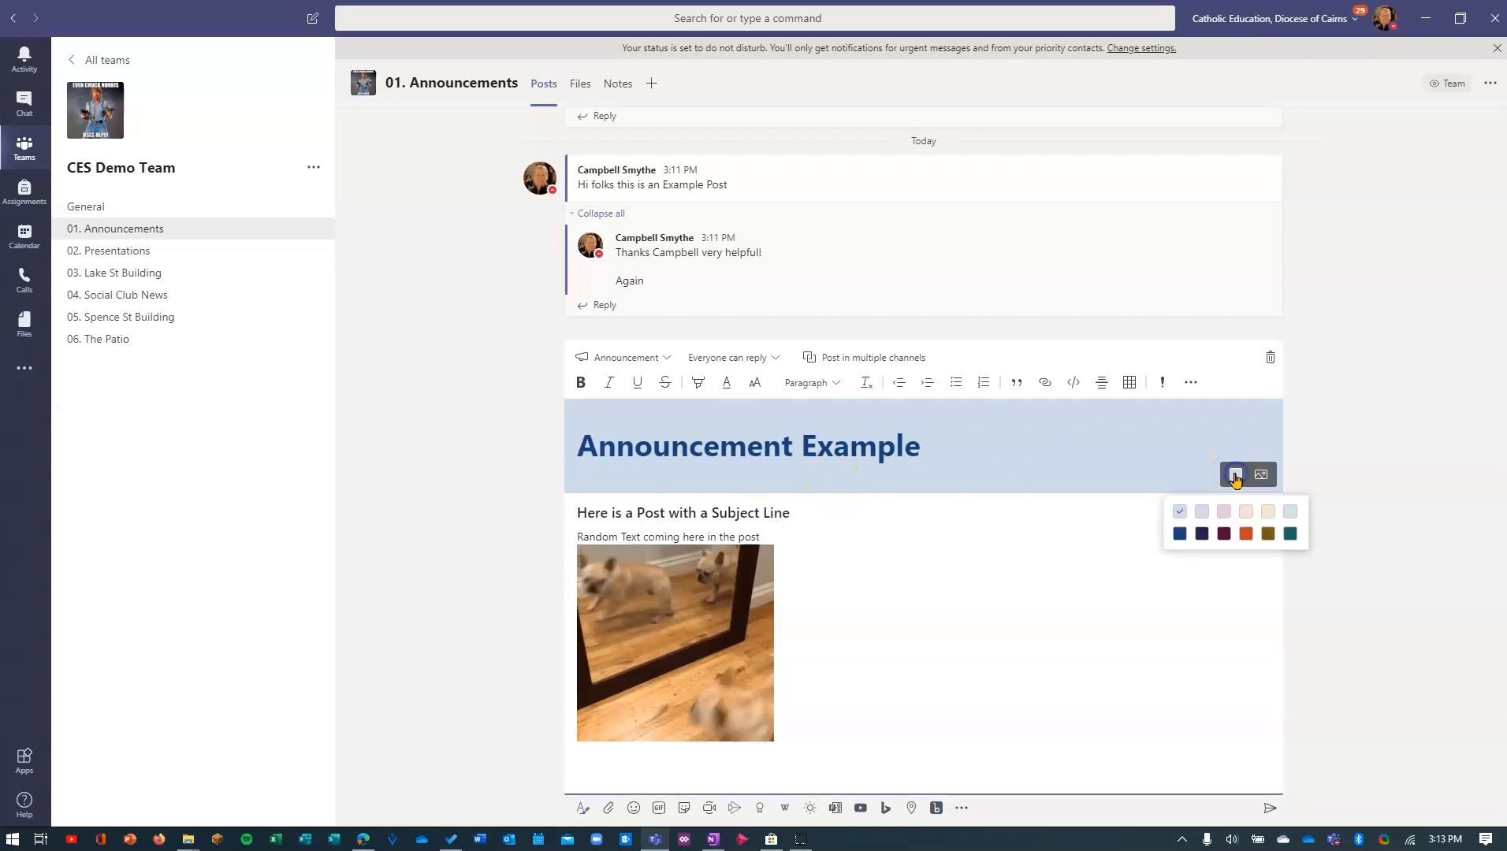
left_click(1225, 531)
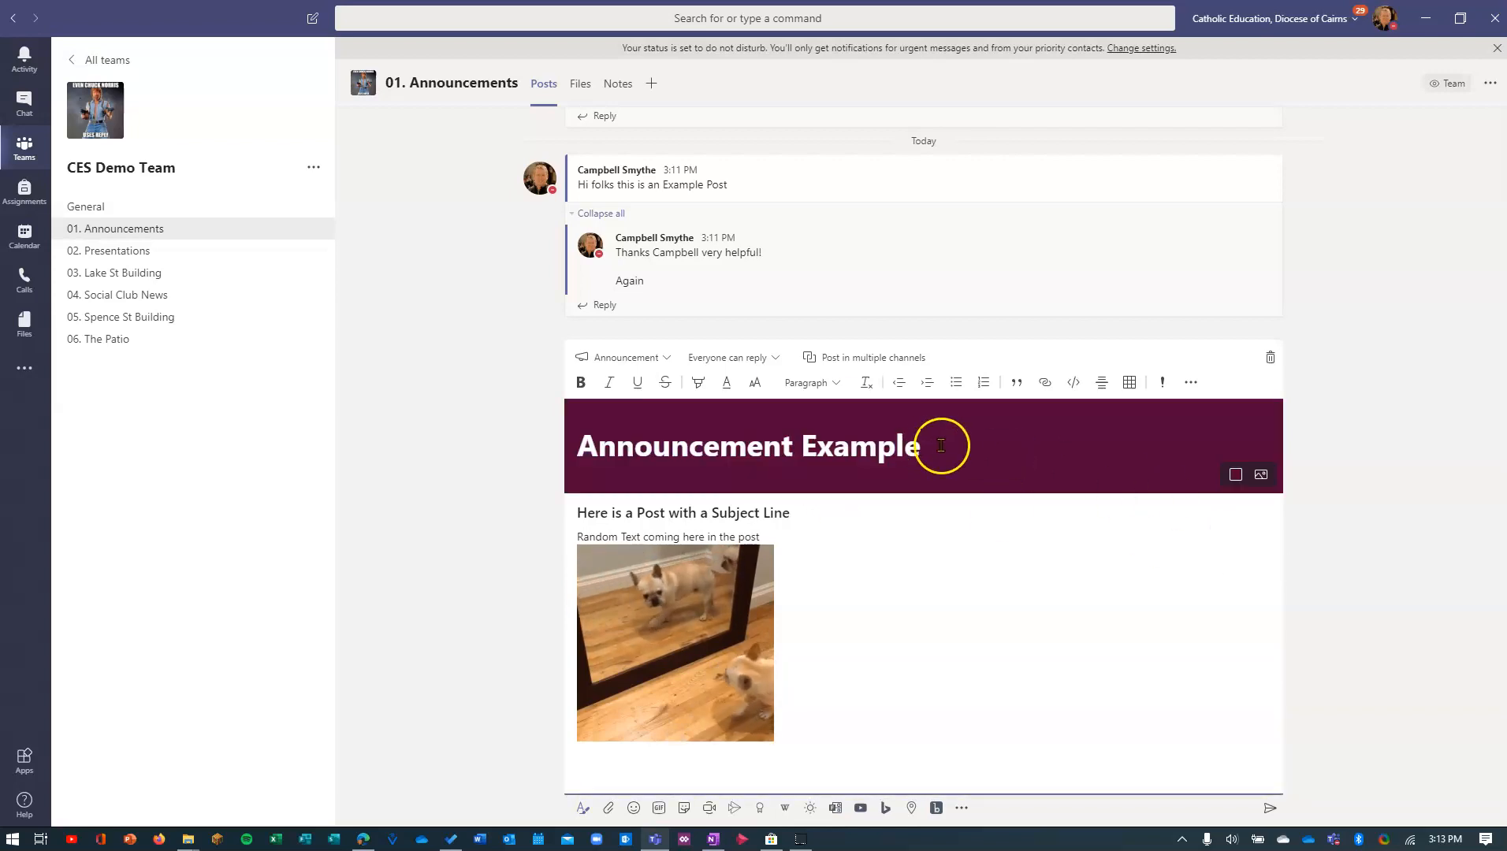
Apply the orange megaphone illustration from the General category as the banner background and post the announcement to the channel
left_click(1266, 482)
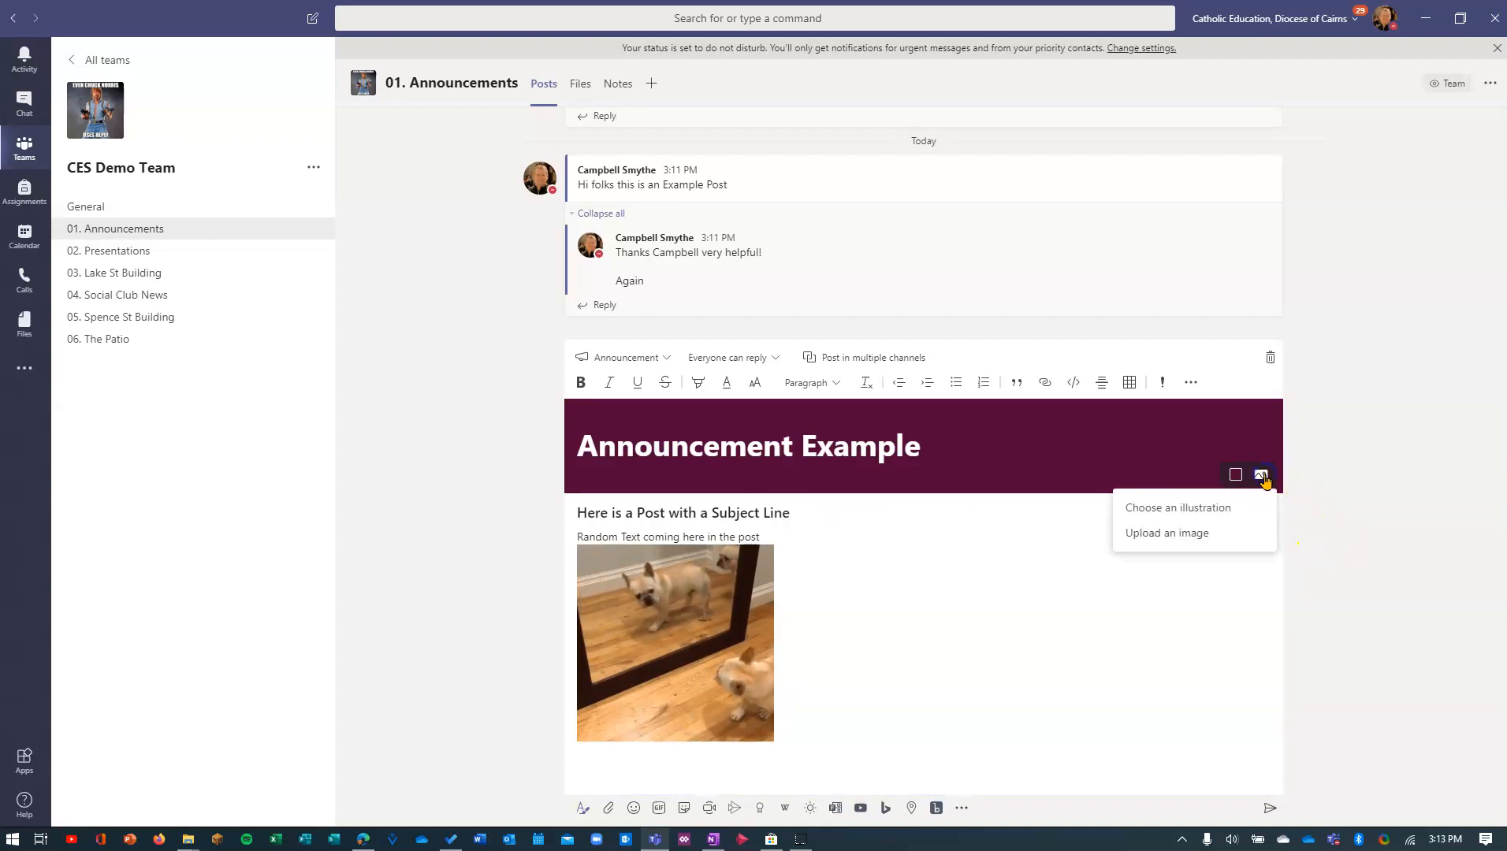
left_click(1196, 507)
scroll(841, 407, "down", 2)
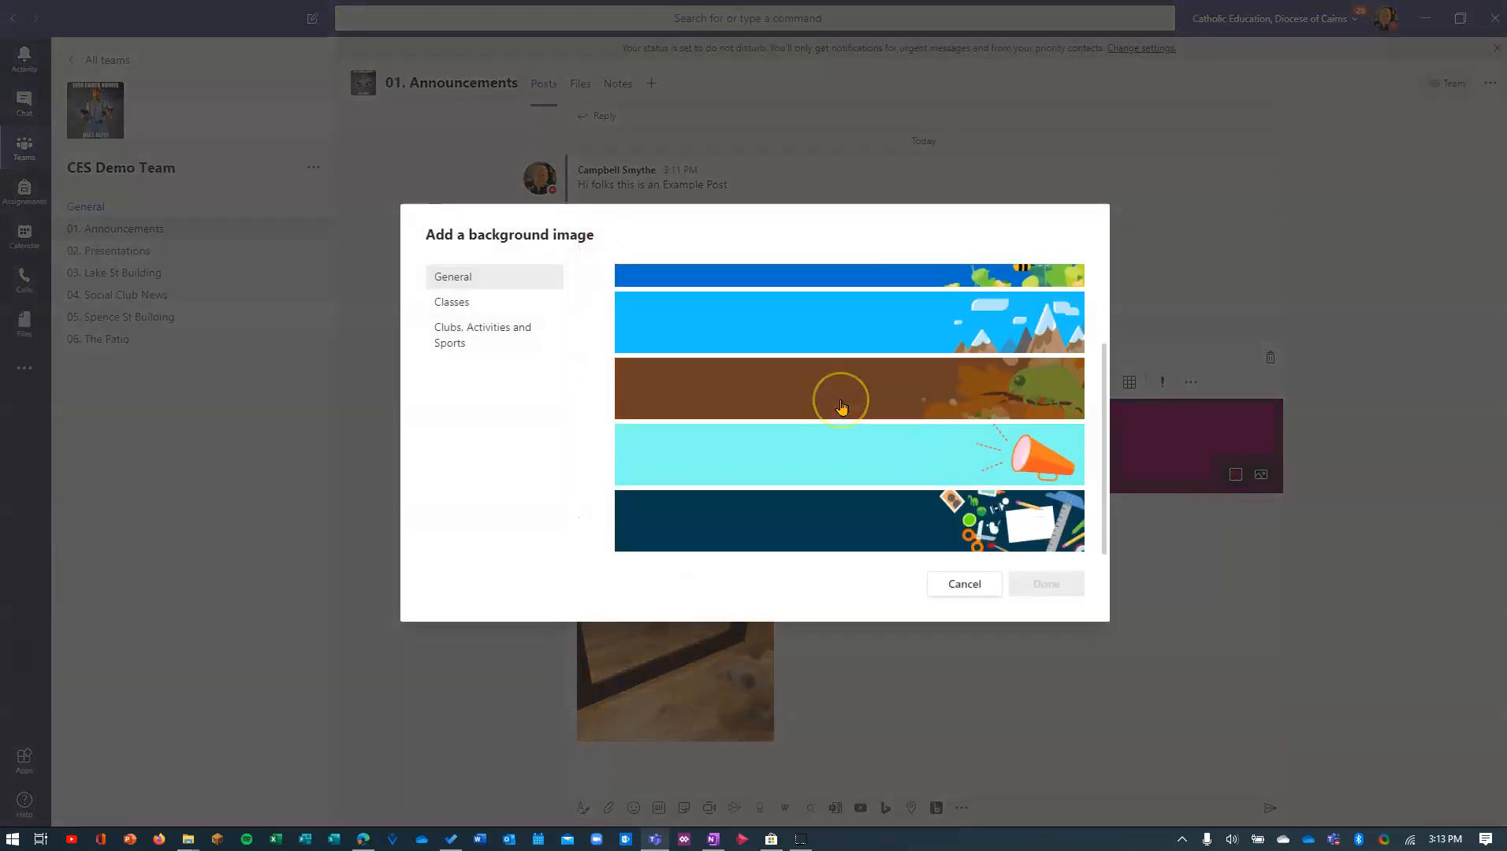
left_click(822, 445)
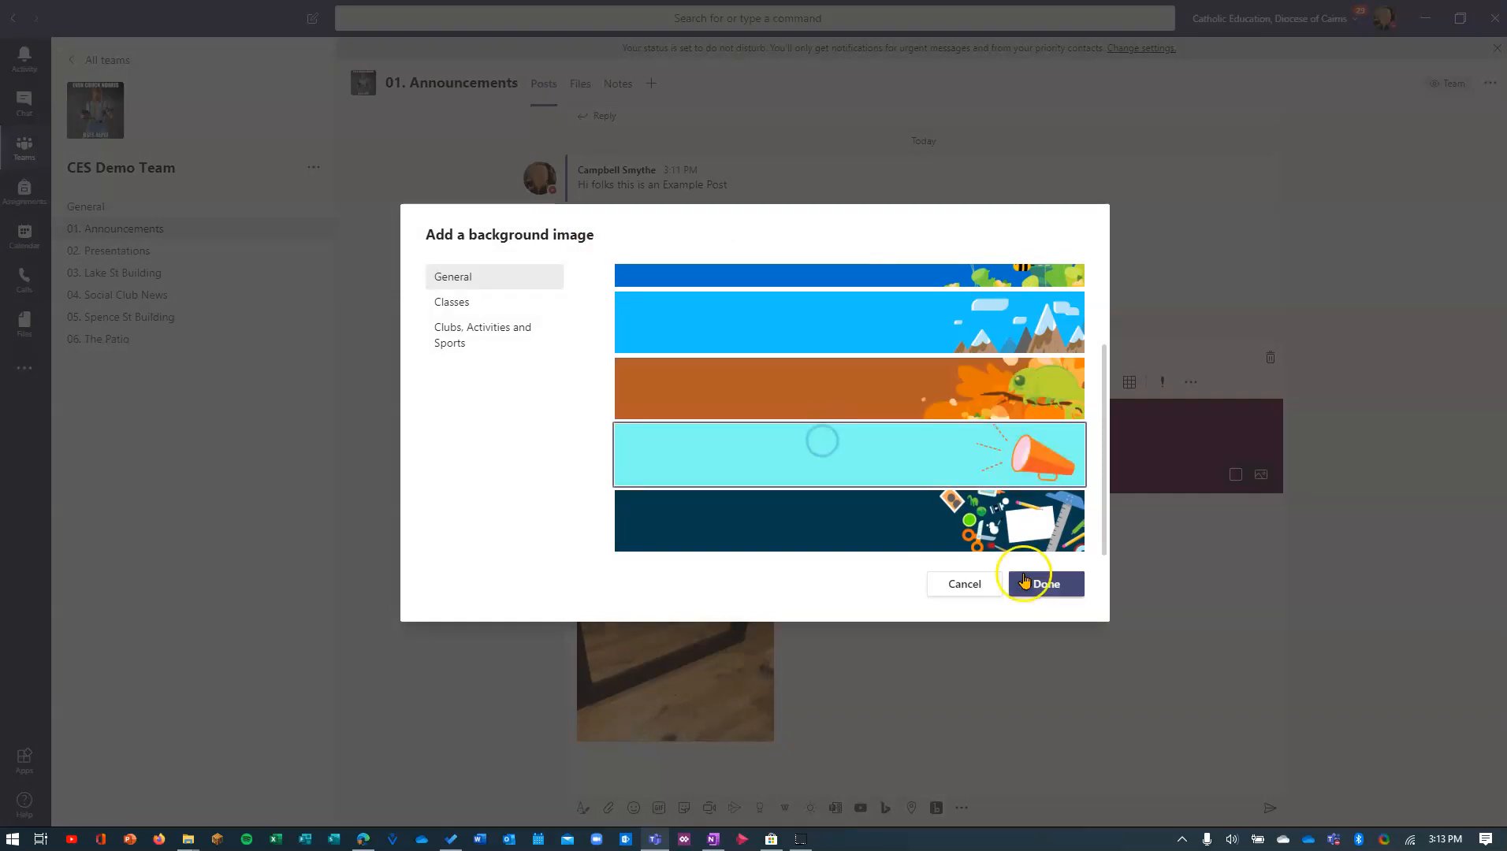
left_click(1046, 585)
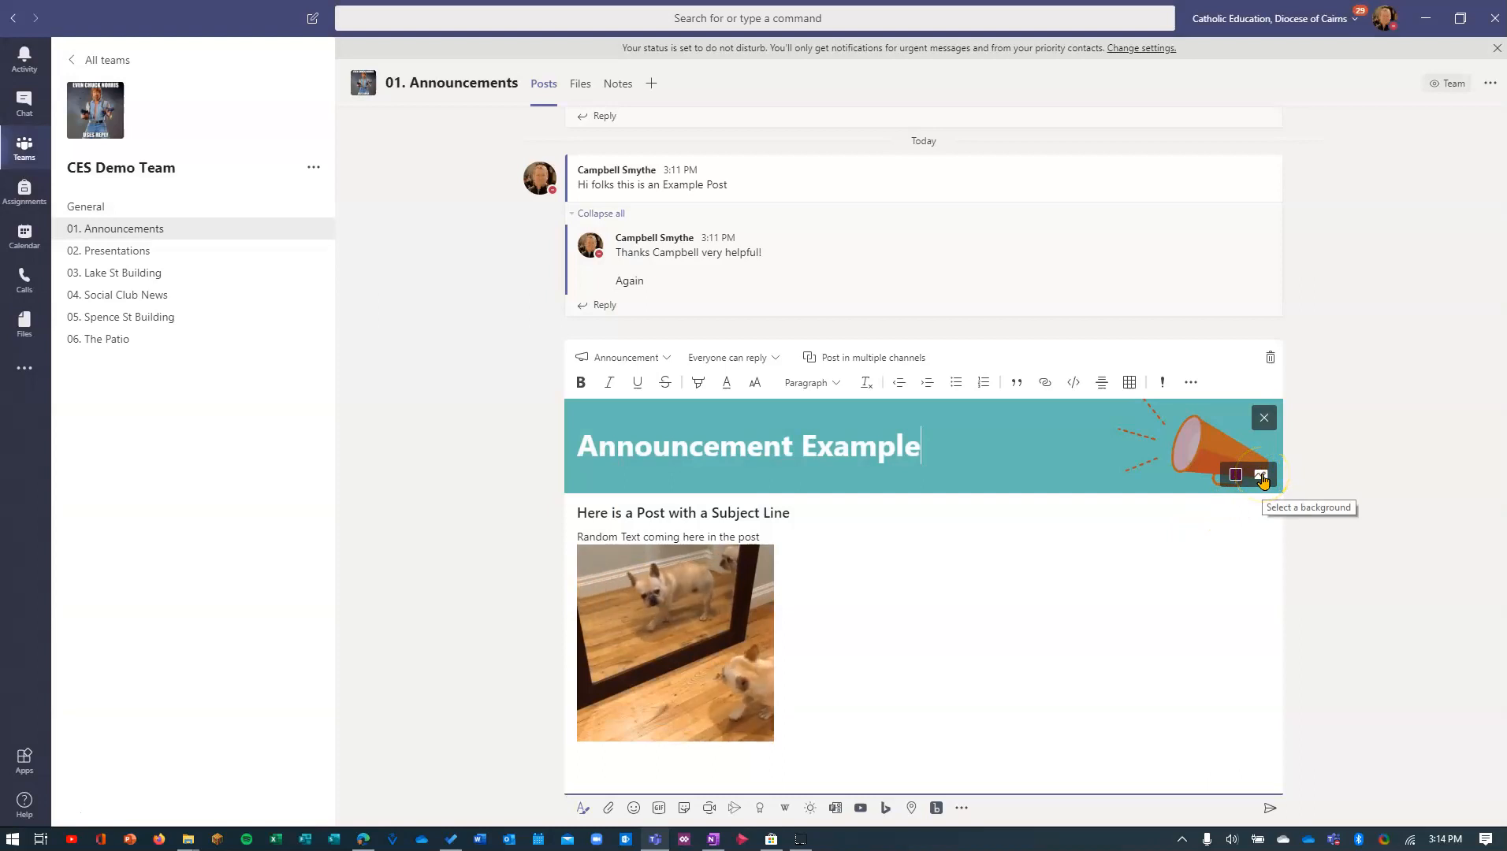
left_click(1261, 809)
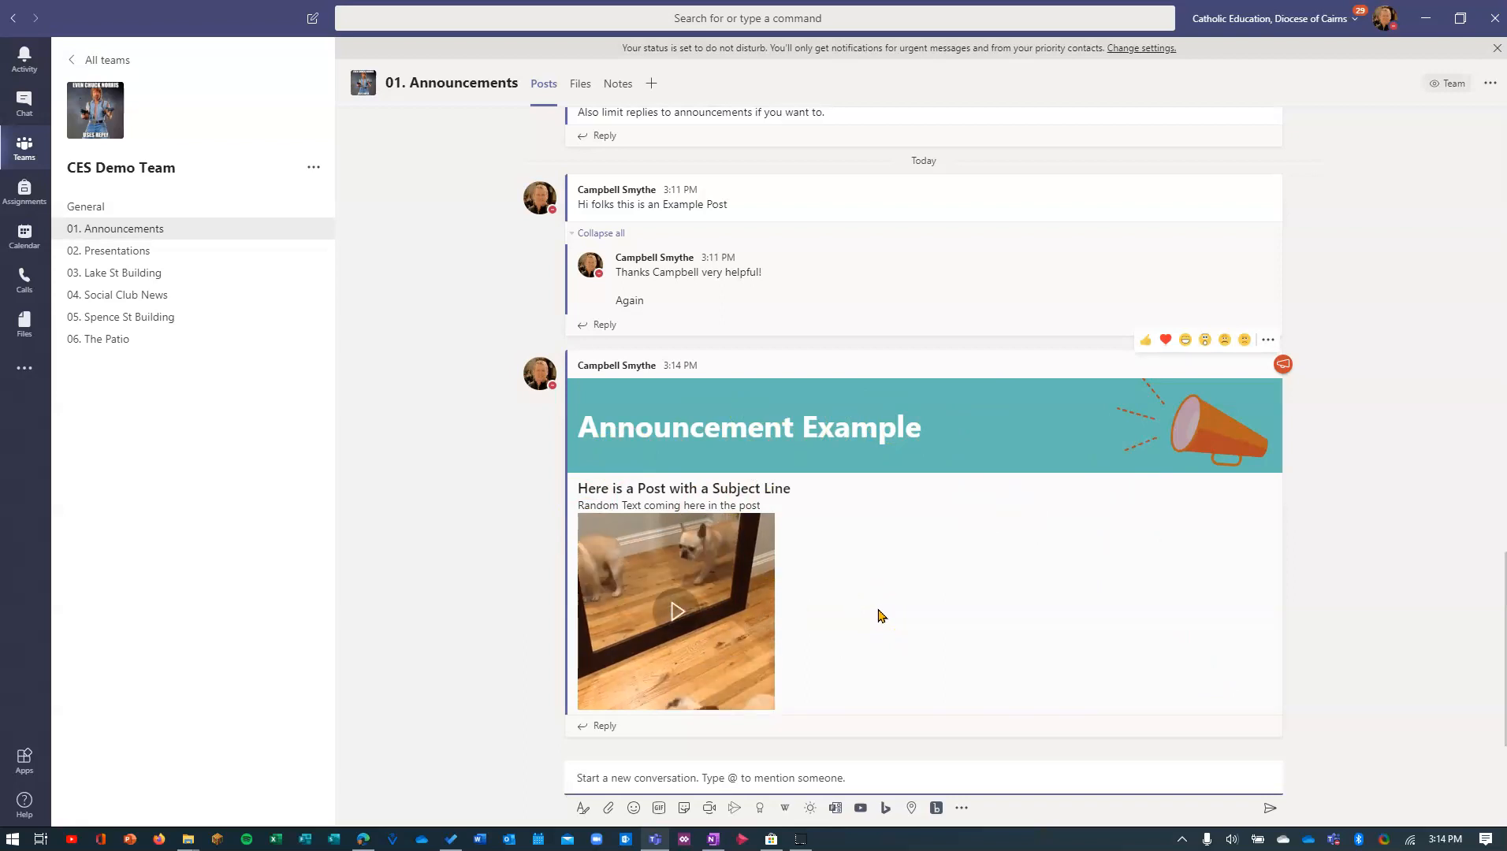
left_click(1283, 363)
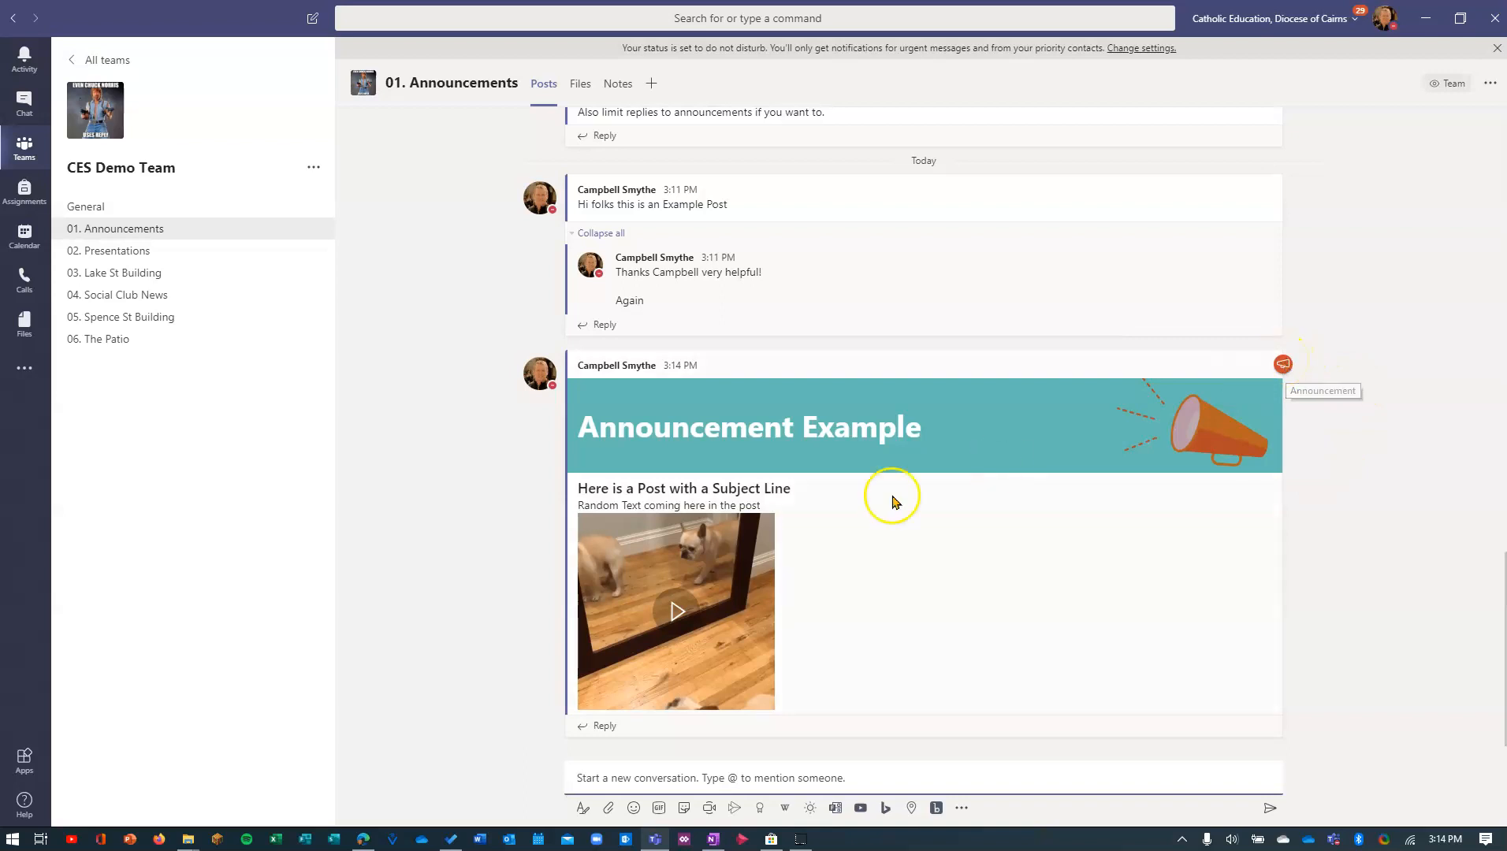
Open a reply in the "Hi folks this is an Example Post" conversation
left_click(602, 326)
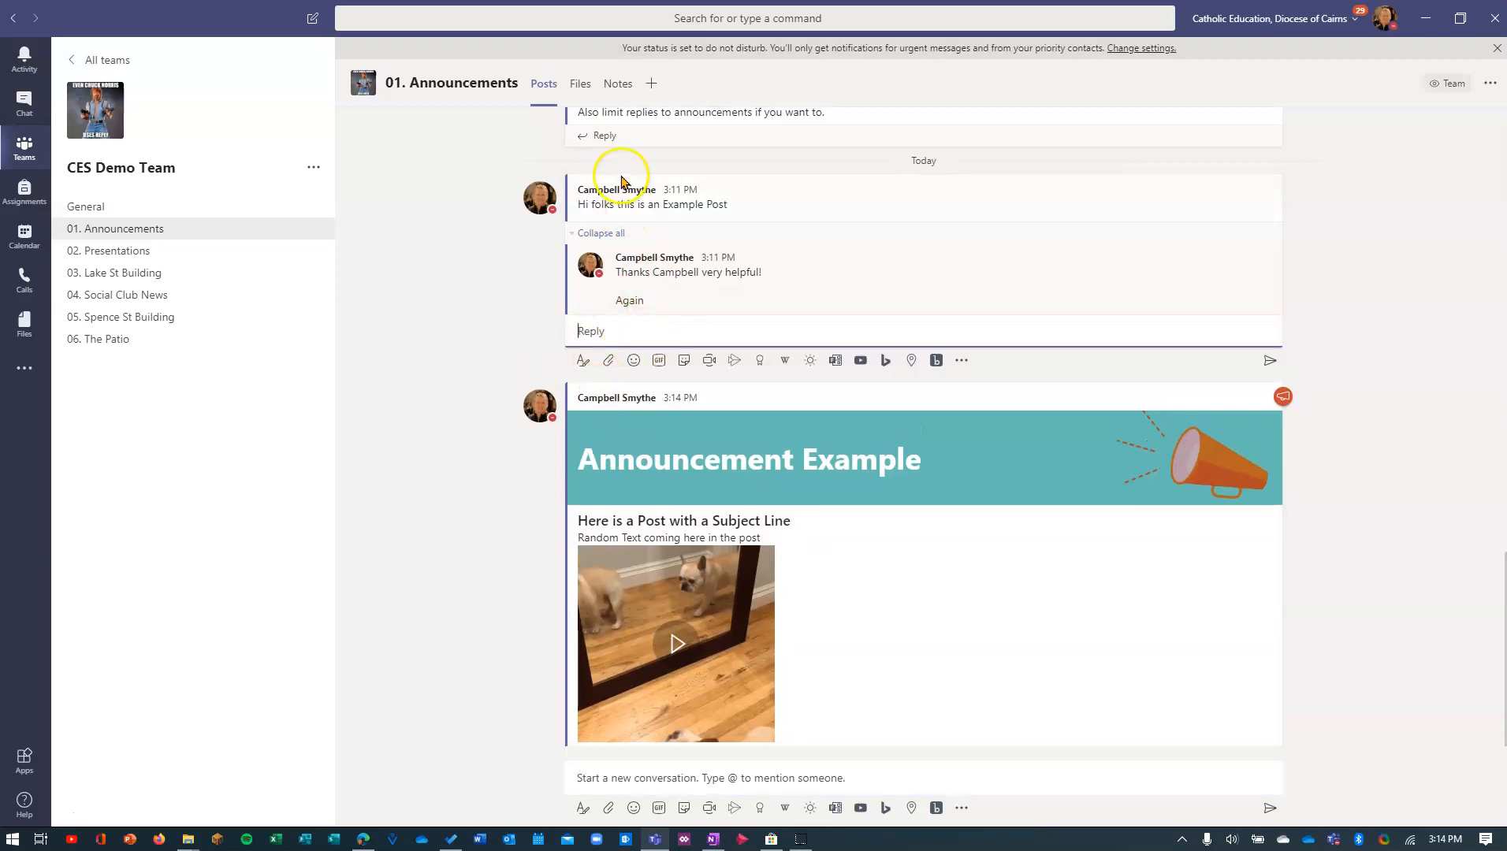